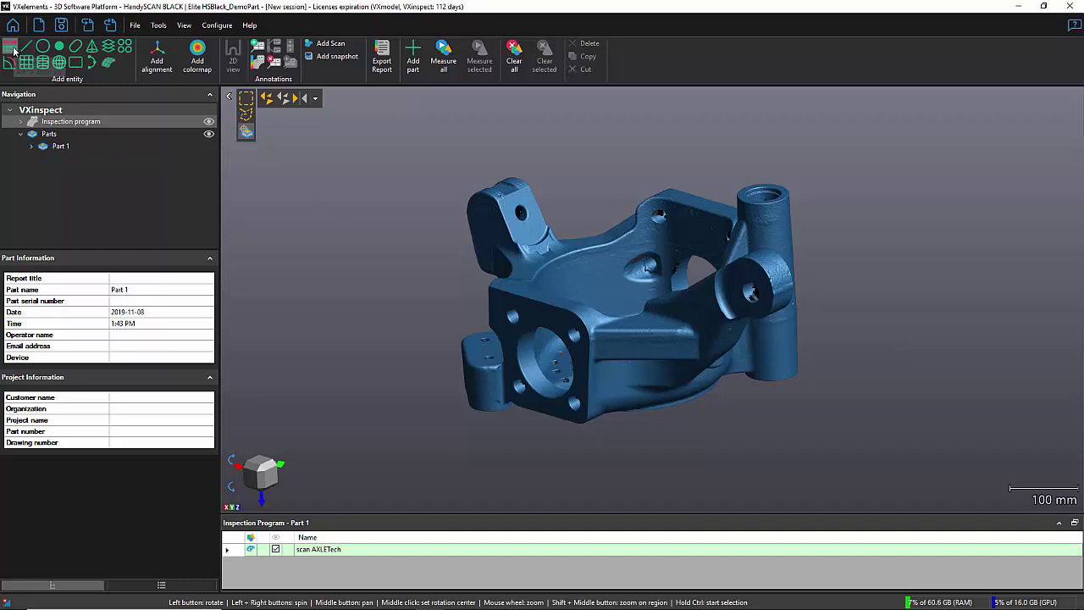
Create a new Caliper distance measurement, Caliper 1, on the AXLETech casting scan
left_click(14, 49)
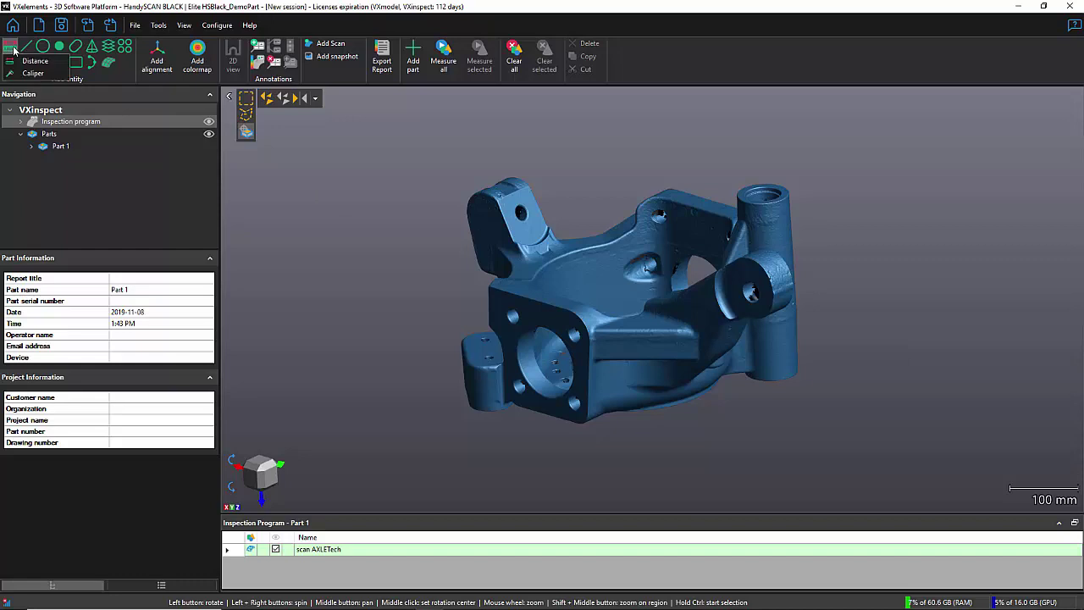
left_click(50, 75)
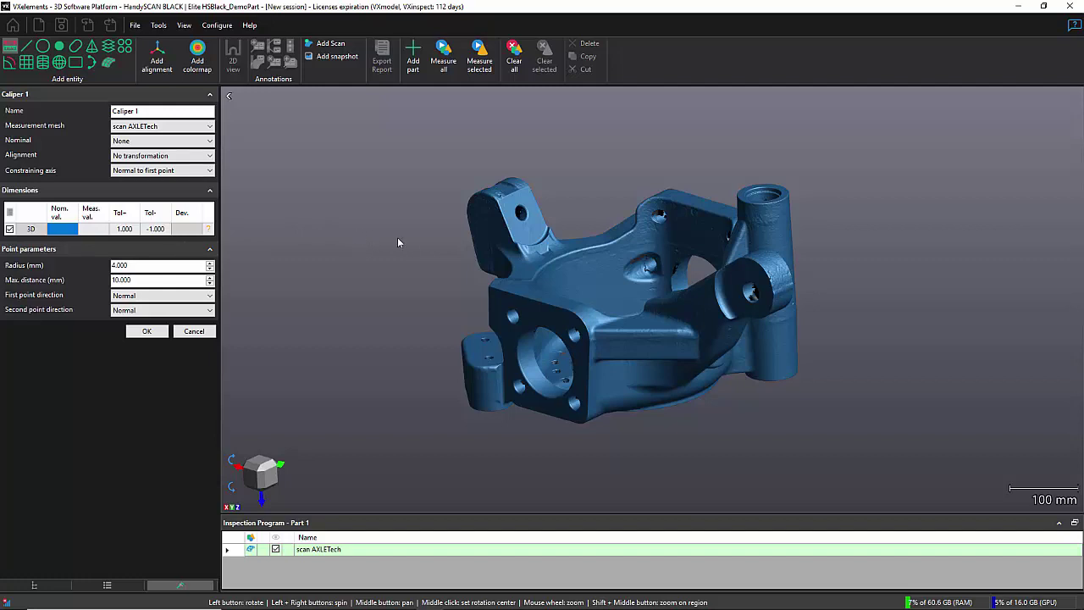
Place Caliper 1's points on the bracket and far arm (641.512 mm), then view front-on
mouse_move(588, 328)
left_mouse_down()
mouse_move(591, 314)
mouse_move(602, 317)
left_mouse_up()
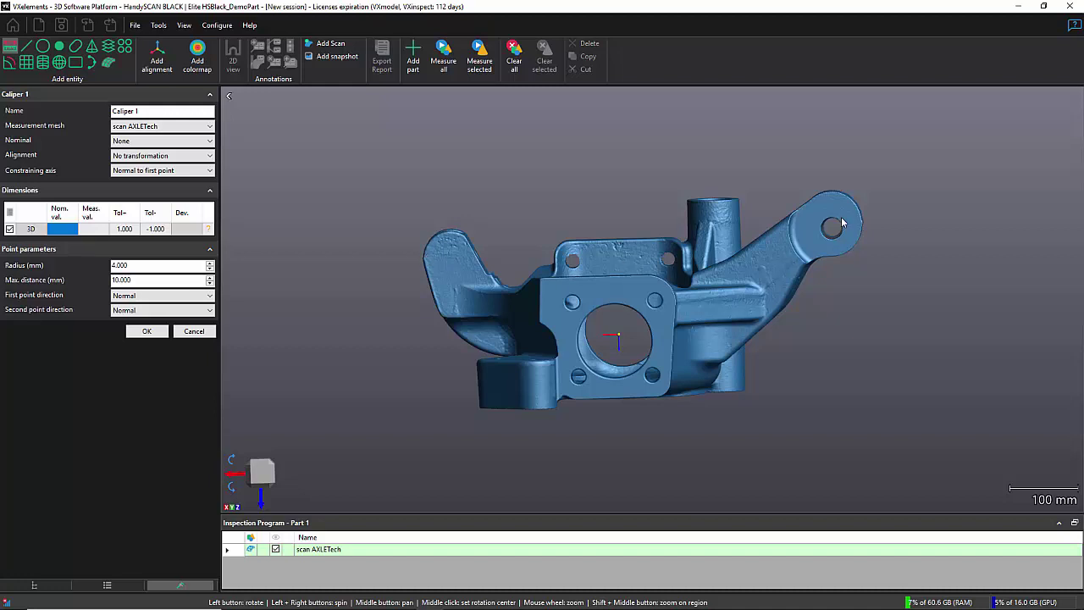
left_click_drag(825, 253, 728, 282)
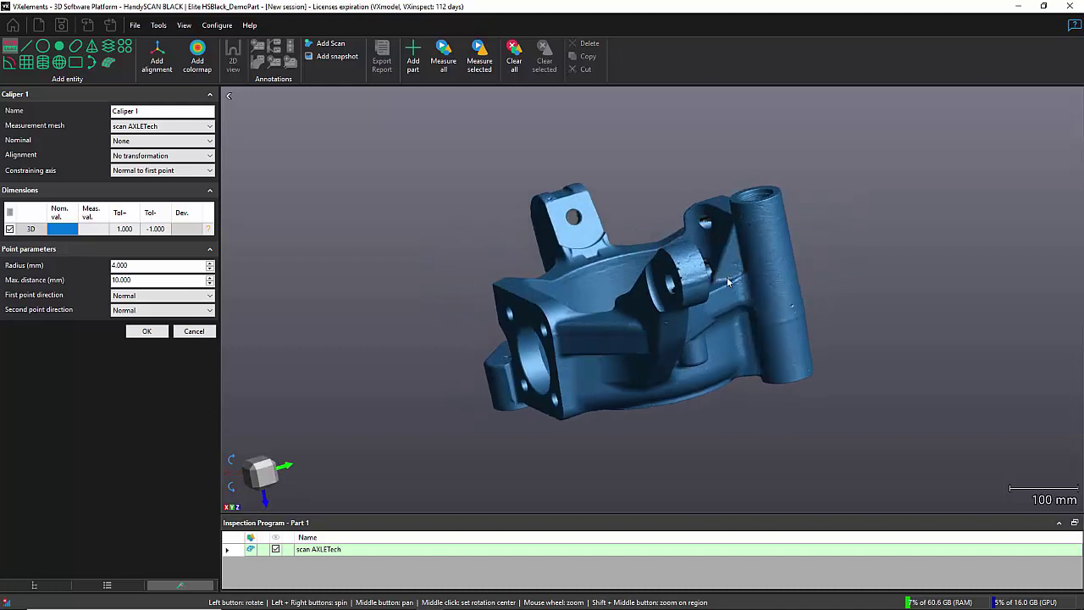
scroll(728, 282, "up", 5)
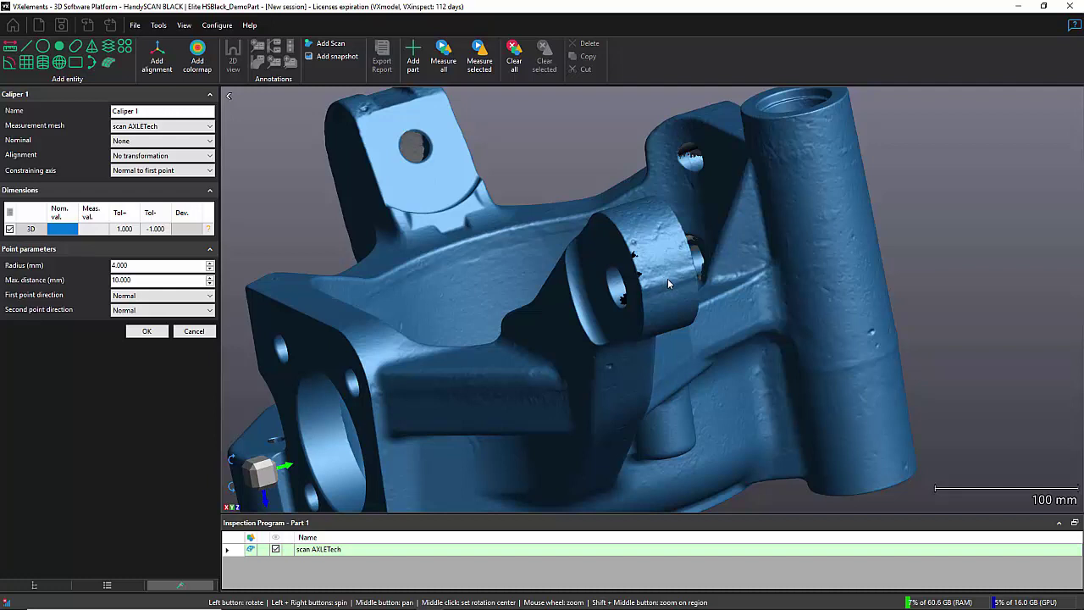
left_click(667, 280)
left_click_drag(574, 274, 655, 269)
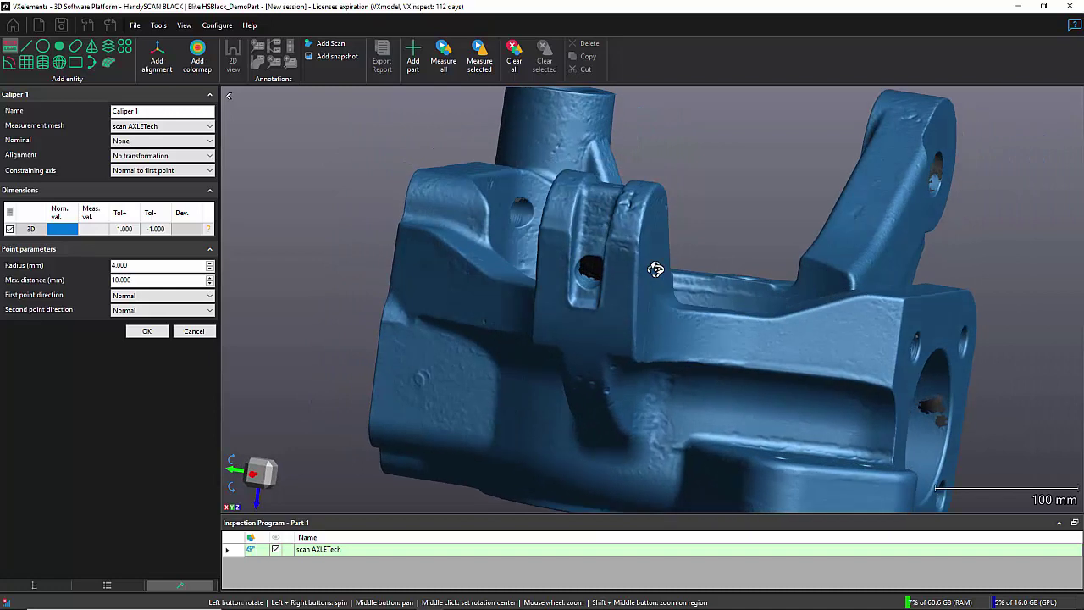
left_click(560, 228)
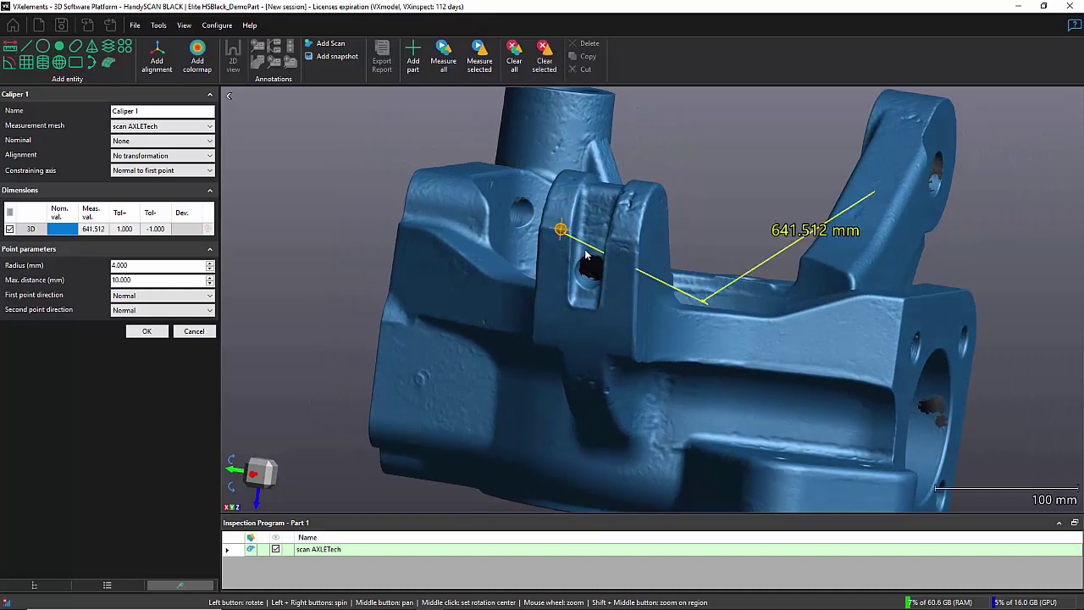
left_click_drag(774, 308, 703, 306)
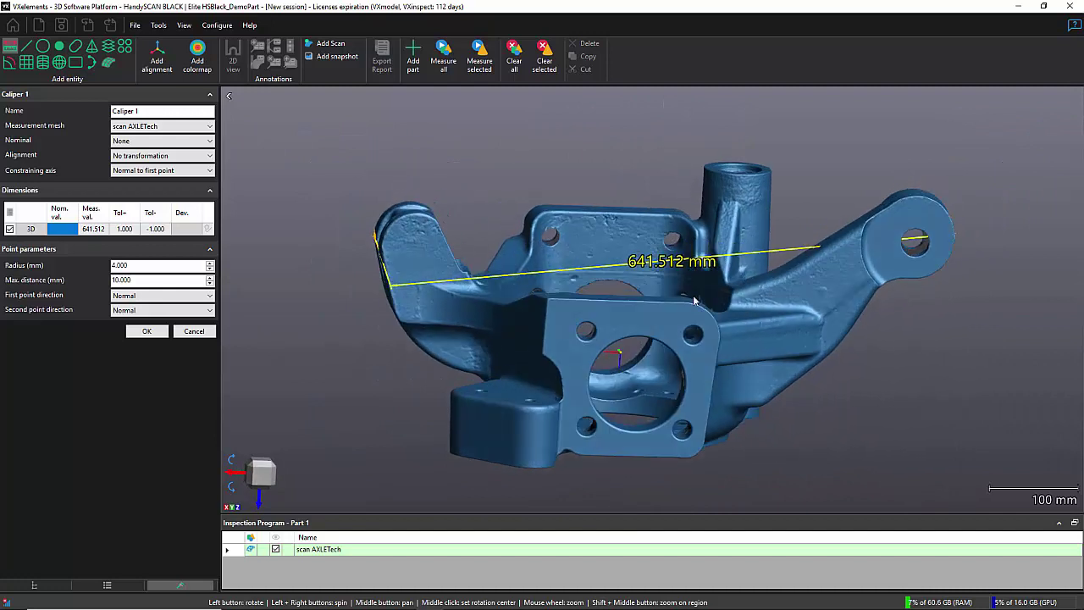
left_click(252, 484)
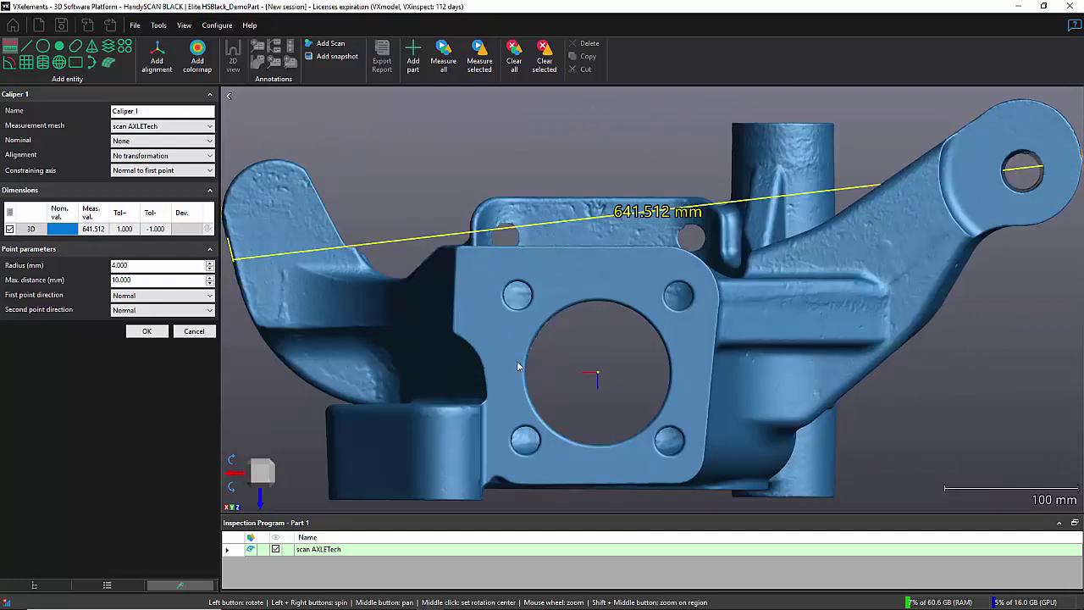
scroll(541, 348, "up", 3)
middle_click_drag(535, 332, 558, 335)
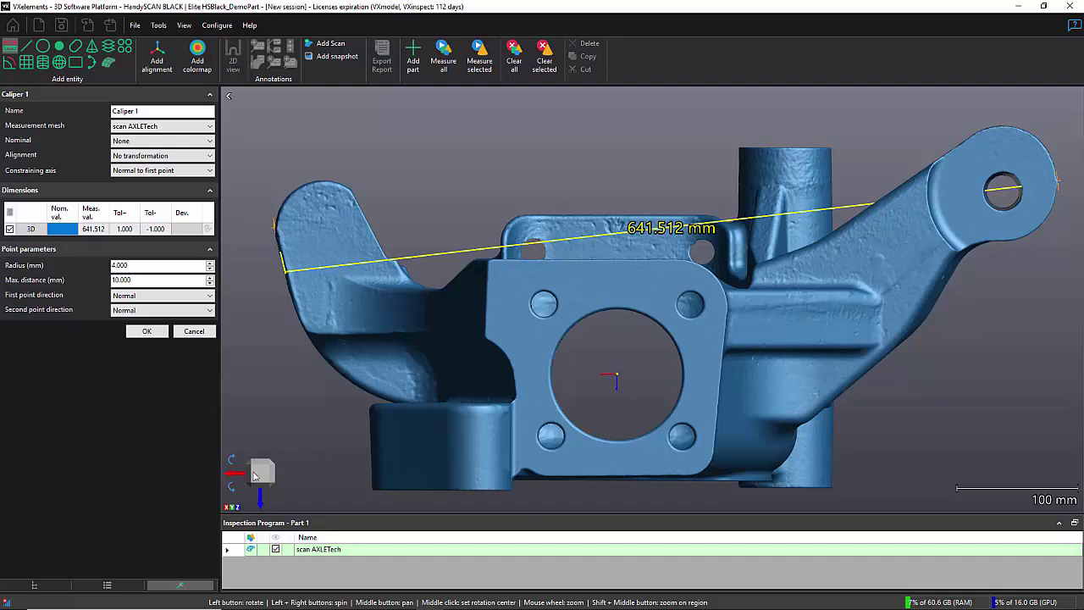
Constrain Caliper 1 to the machine coordinate system X axis, giving 645.369 mm
left_click(121, 172)
left_click(135, 187)
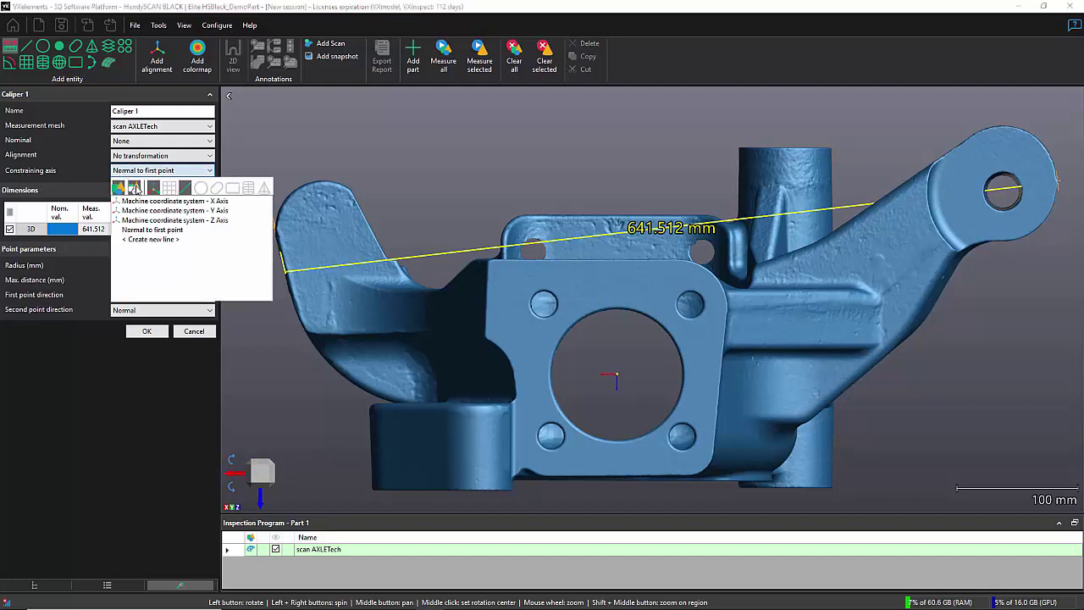
left_click(224, 202)
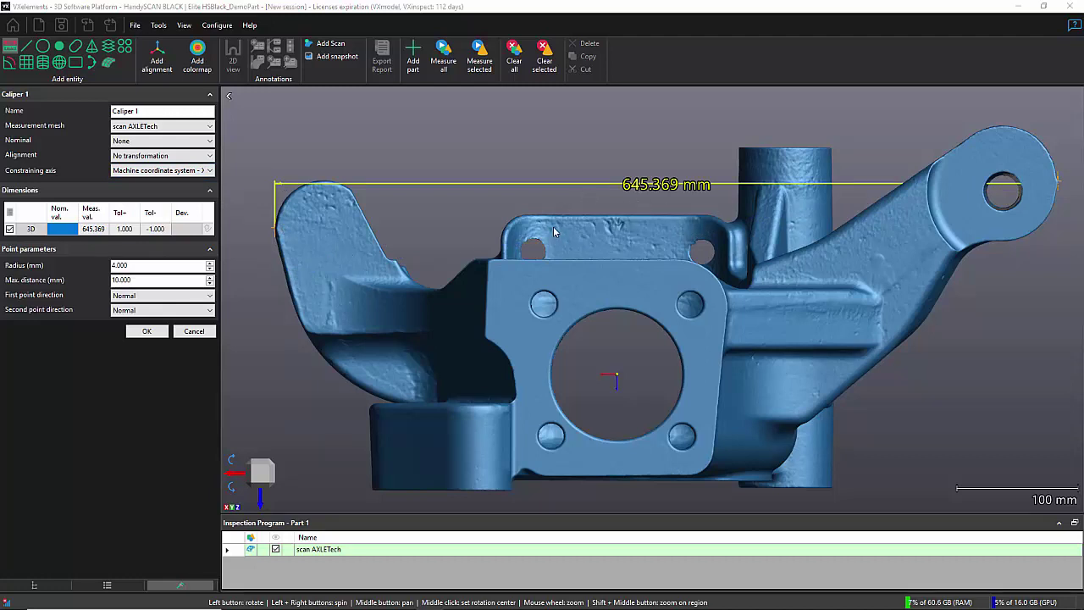
left_click_drag(553, 227, 593, 229)
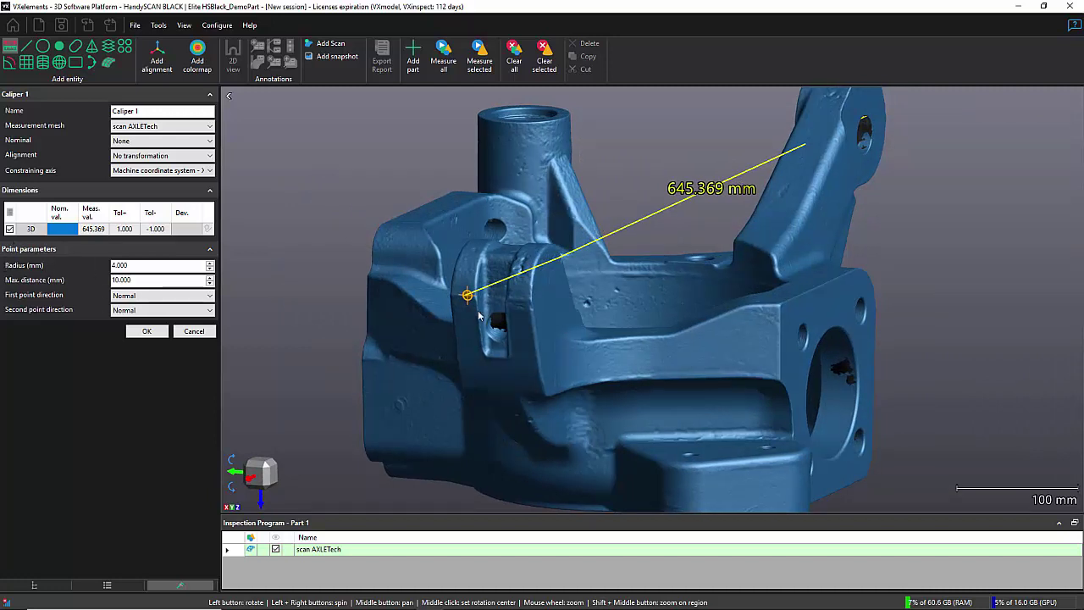
Set Caliper 1's point radius to 25 mm
scroll(474, 298, "up", 6)
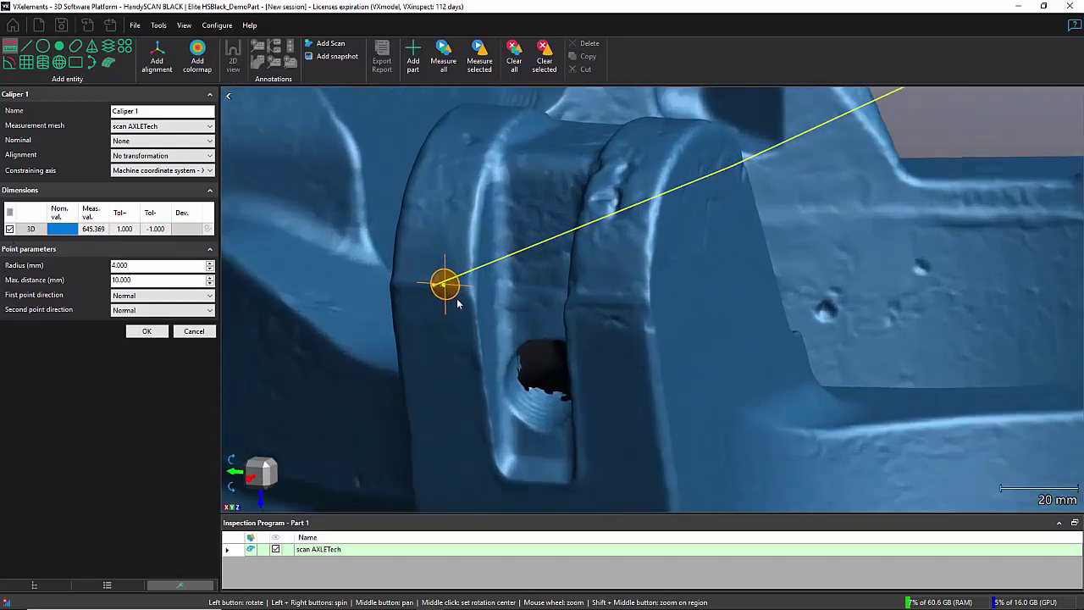
left_click_drag(457, 301, 508, 258)
middle_click(579, 239)
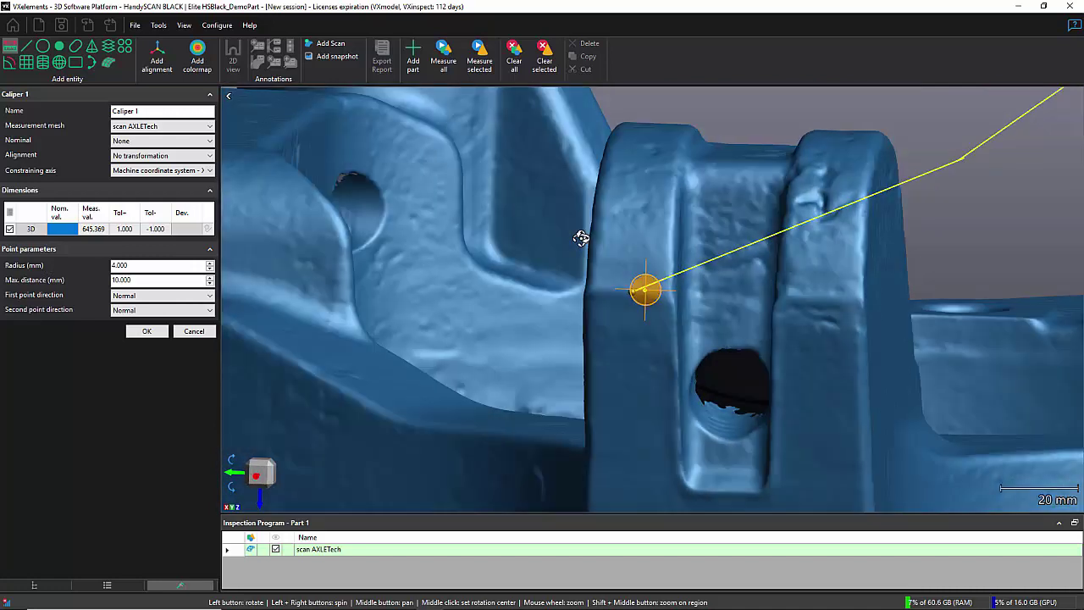
double_click(147, 265)
type("25")
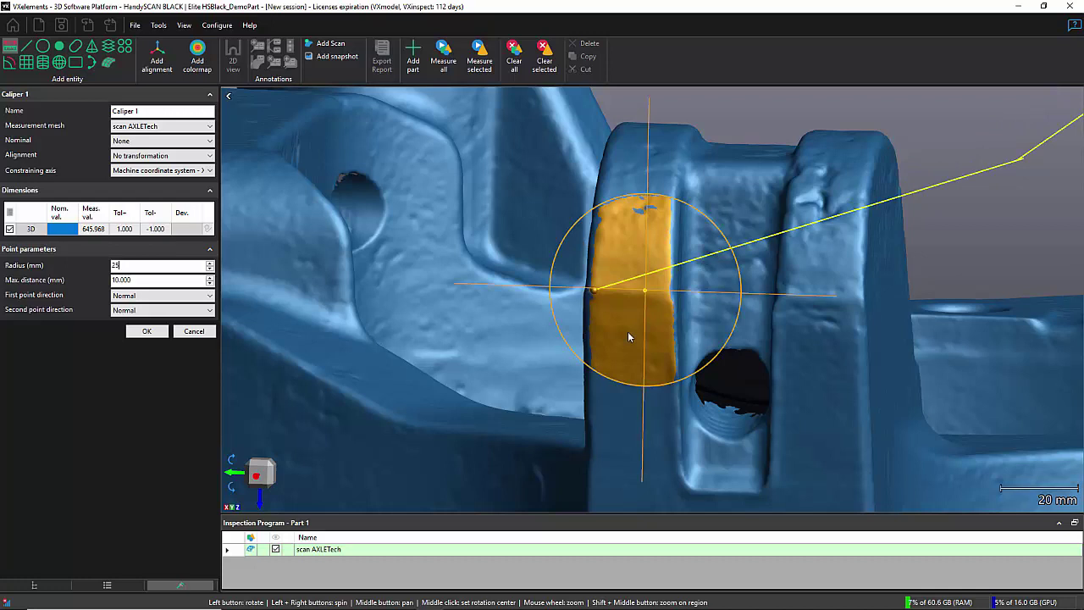
Show the casting front-on with the flange forward so the 645.968 mm caliper spans it
scroll(602, 290, "down", 8)
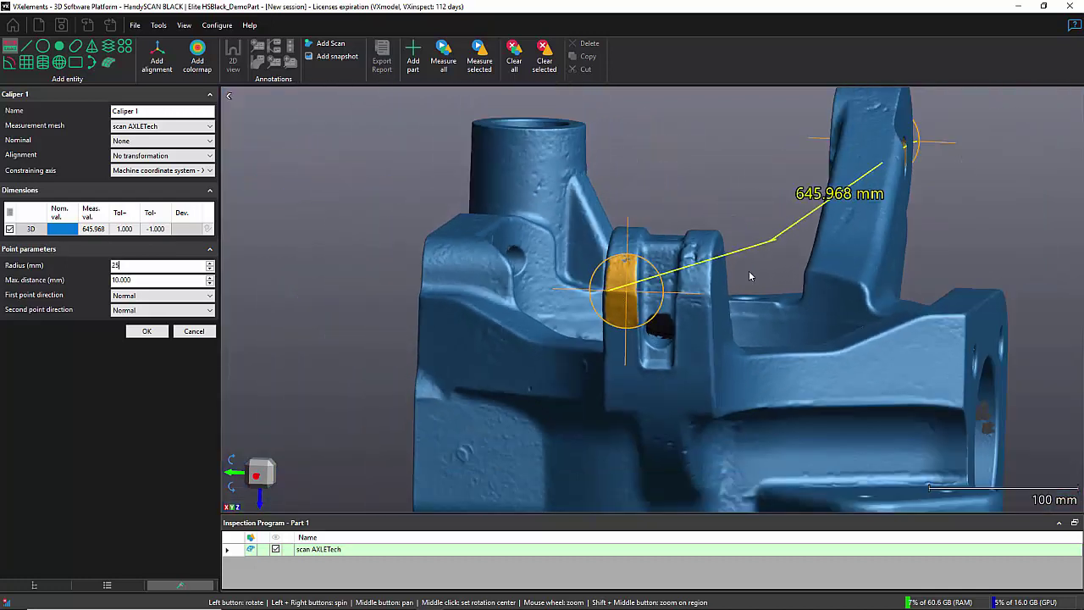
left_click_drag(627, 298, 680, 259)
scroll(680, 259, "up", 8)
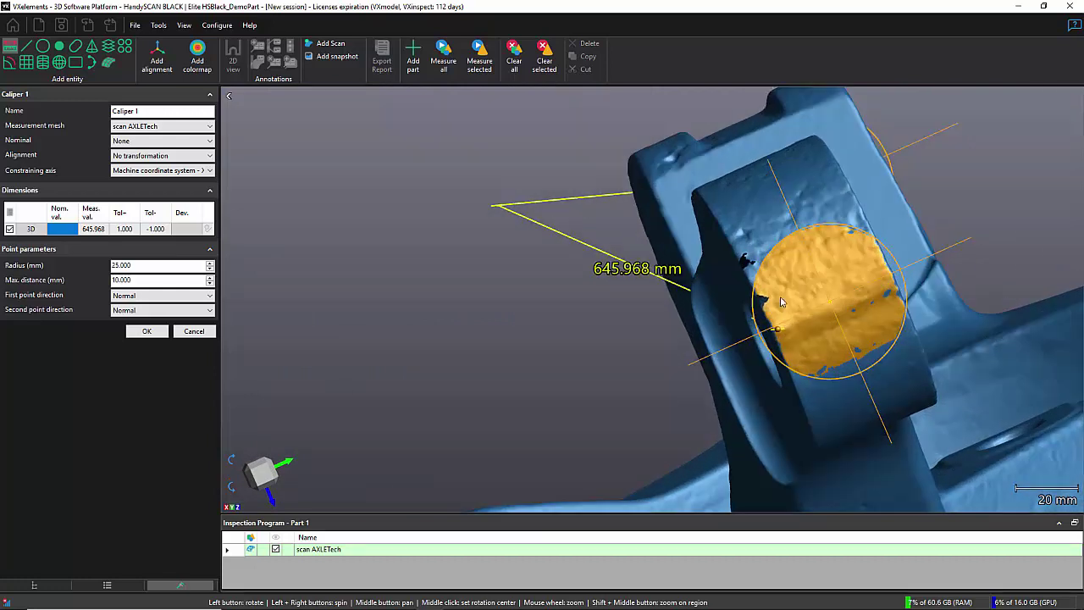
left_click(255, 479)
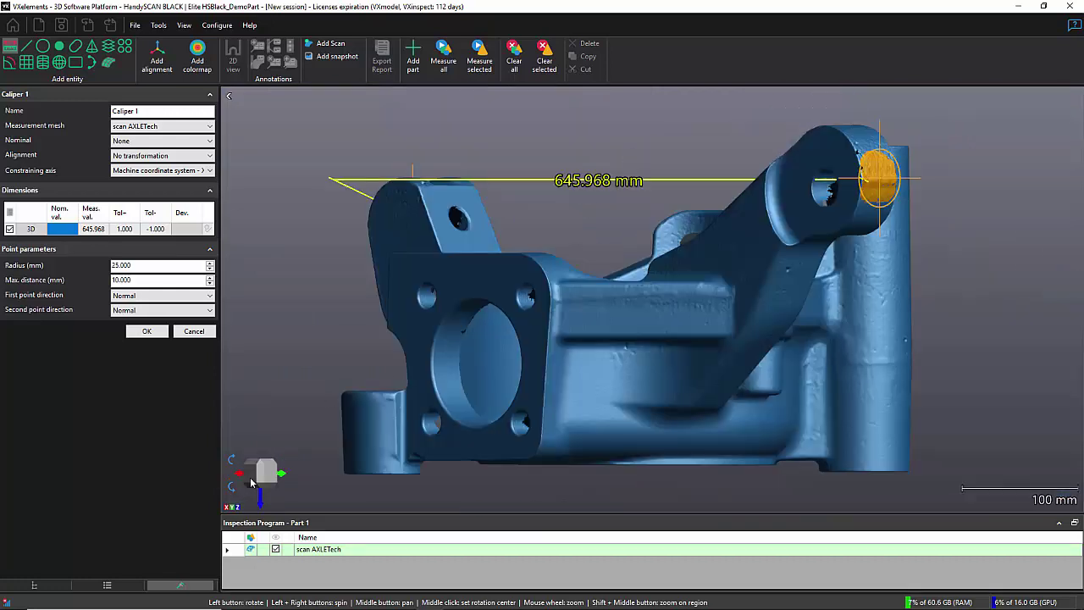
left_click(267, 476)
left_click_drag(508, 344, 555, 347)
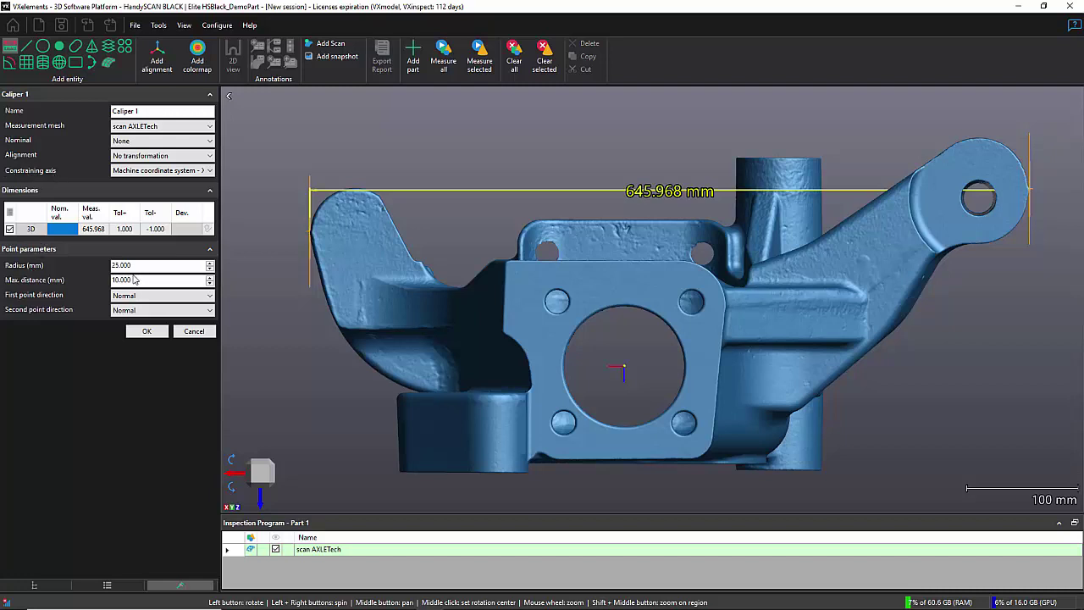
Accept Caliper 1, then place Caliper 2's points on the upper flange and near the bore (57.409 mm)
left_click(144, 333)
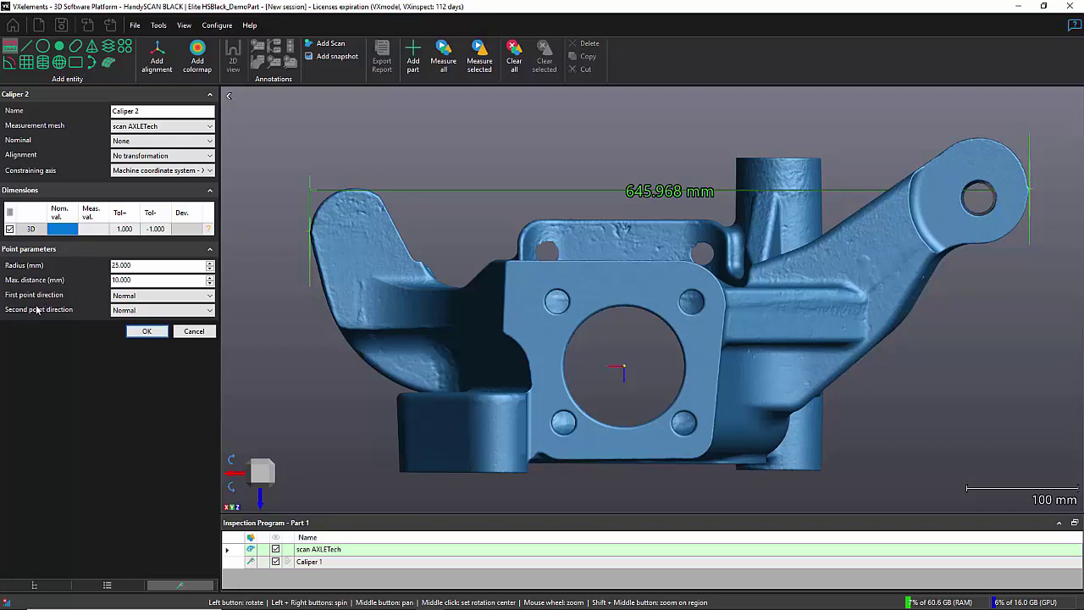
left_click_drag(703, 326, 621, 352)
scroll(621, 352, "up", 5)
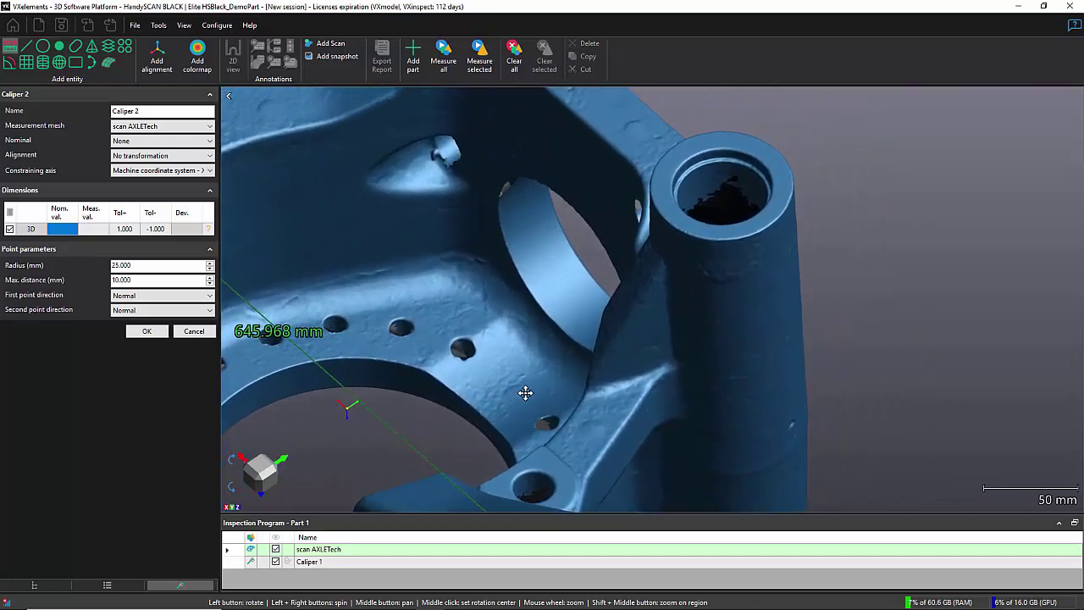
left_click_drag(525, 392, 599, 253)
scroll(535, 417, "down", 3)
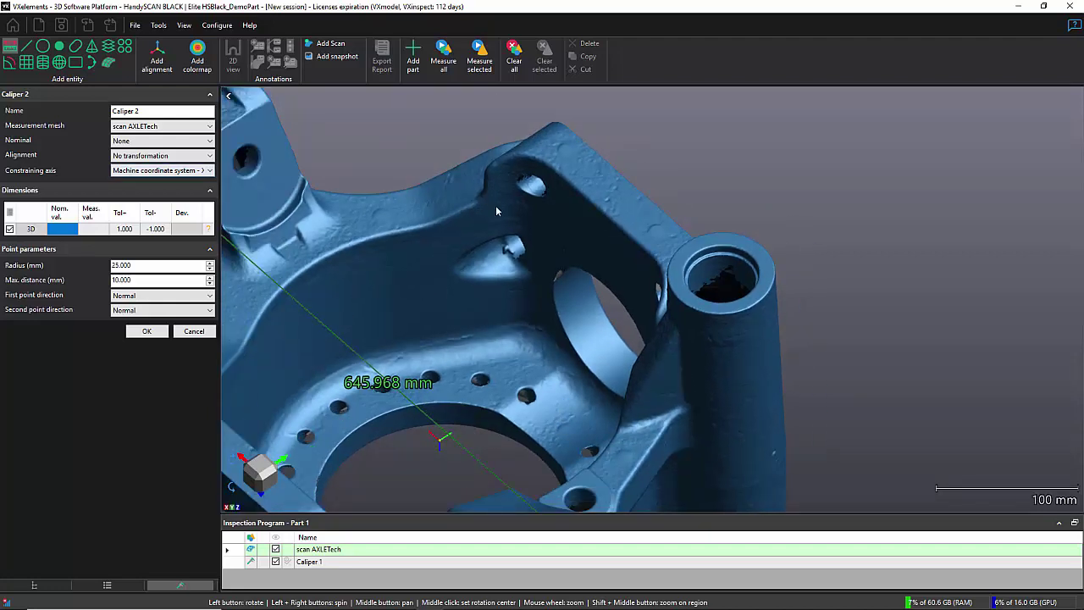
left_click(619, 213)
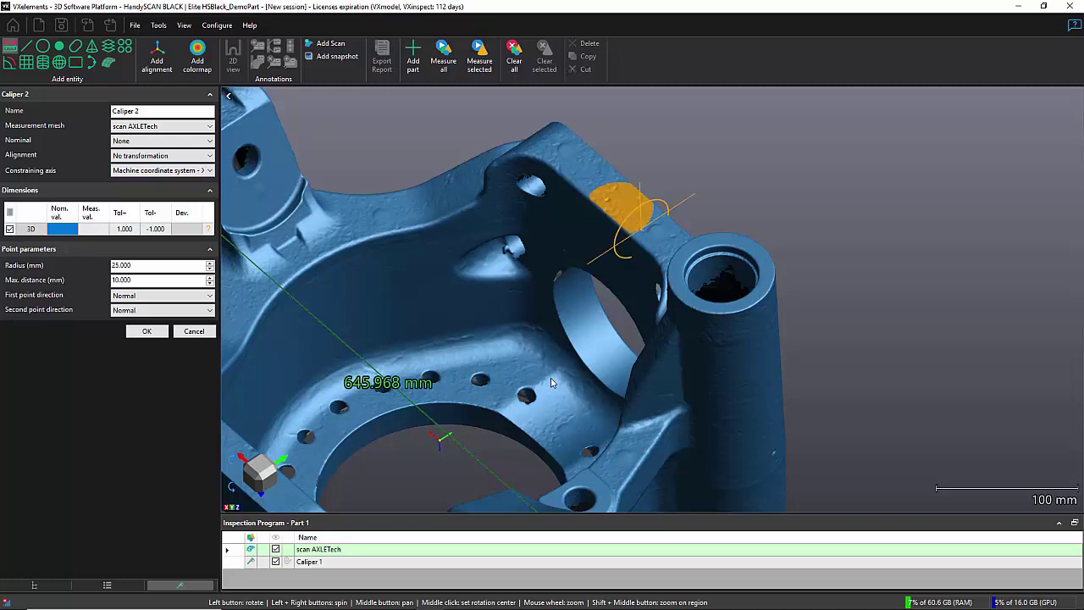
left_click(550, 441)
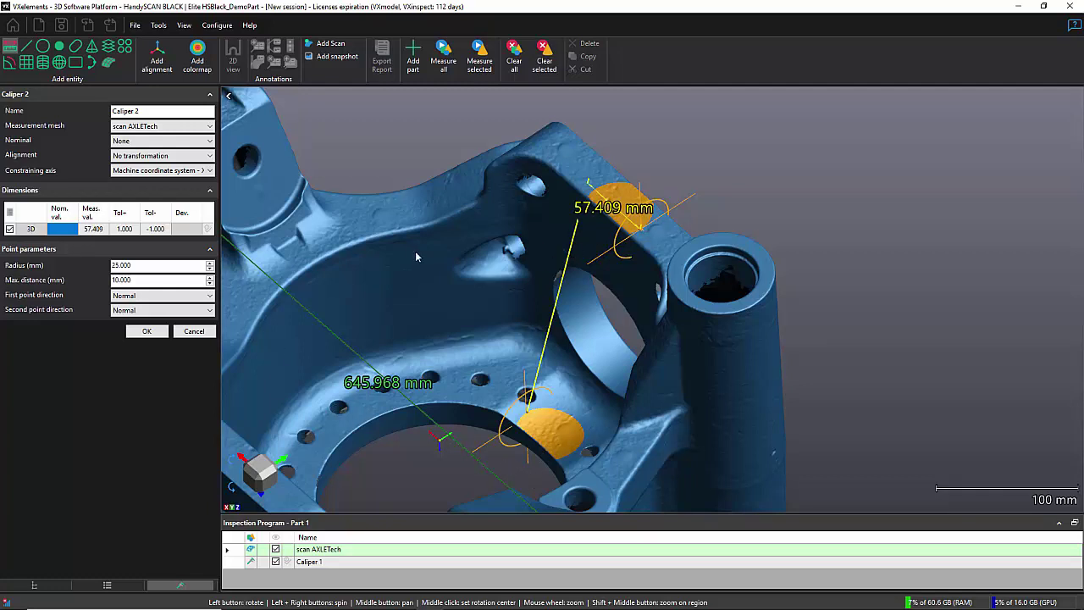
Constrain Caliper 2 to the machine Z axis (198.686 mm) and view its lower point from below
left_click(143, 170)
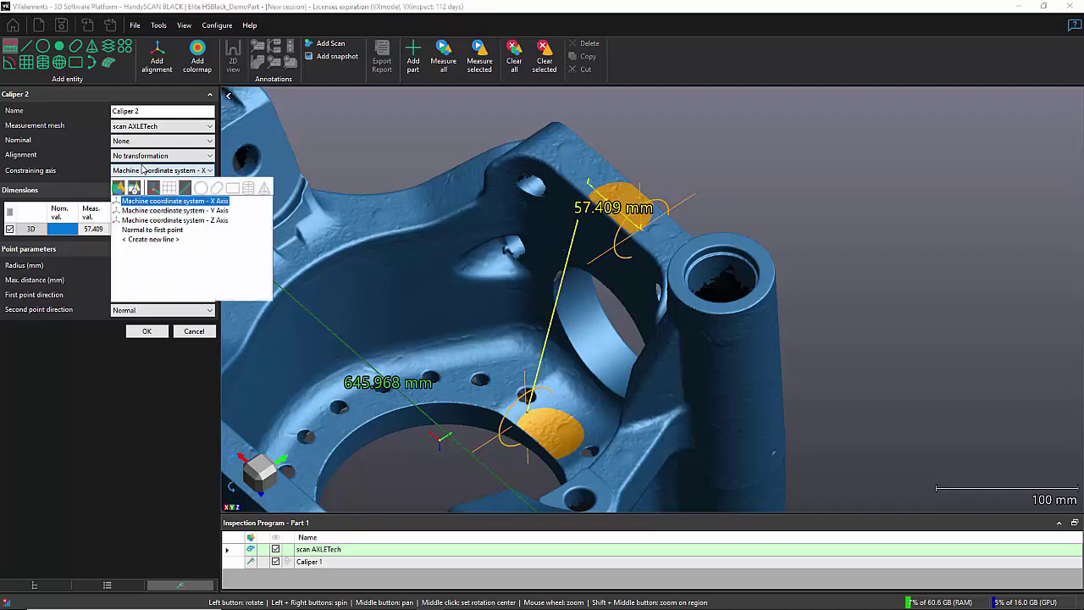
left_click(172, 220)
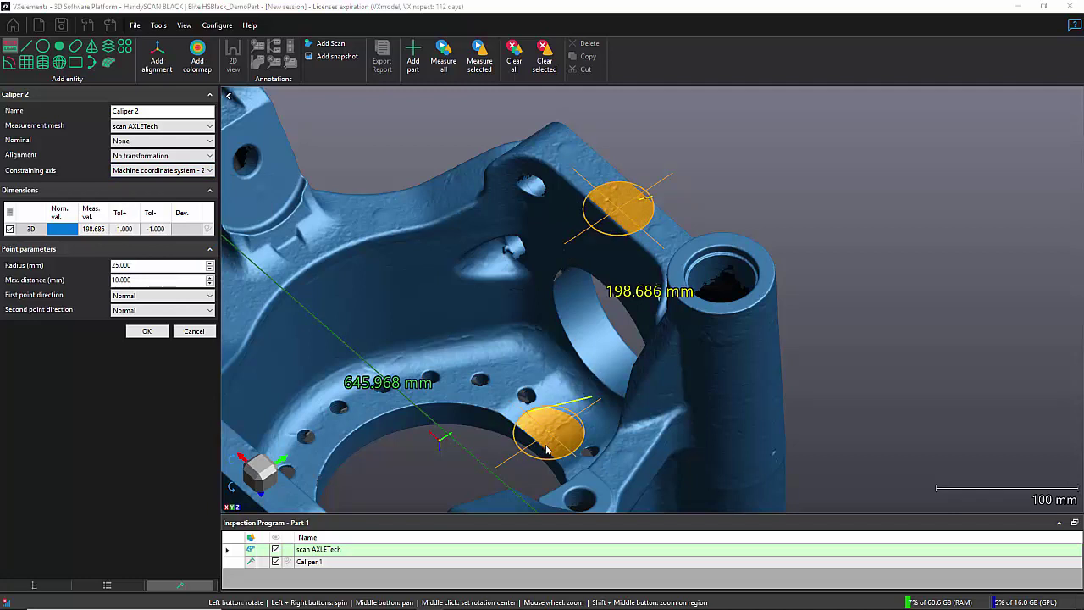
scroll(544, 447, "up", 5)
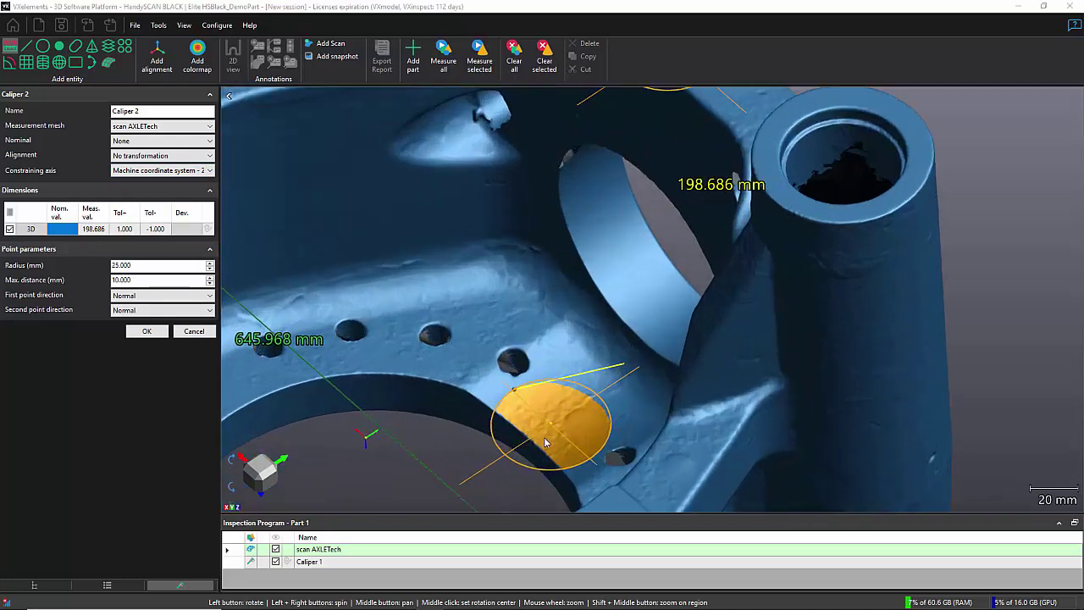
scroll(544, 442, "up", 2)
left_click_drag(537, 397, 642, 358)
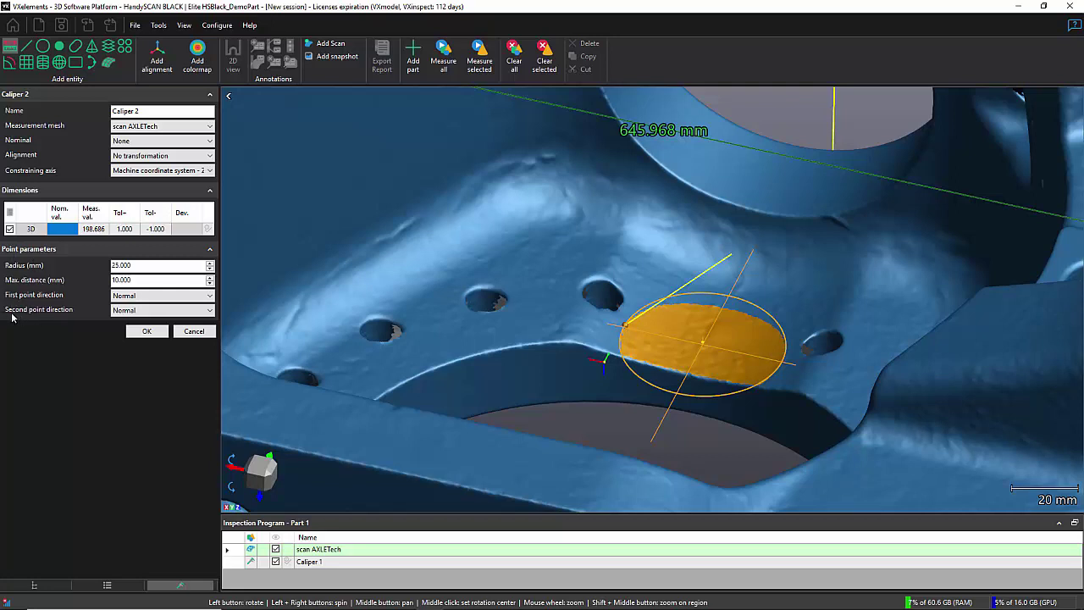
Invert Caliper 2's second point direction for a 203.547 mm reading, viewed through the bore
left_click(144, 311)
left_click(144, 332)
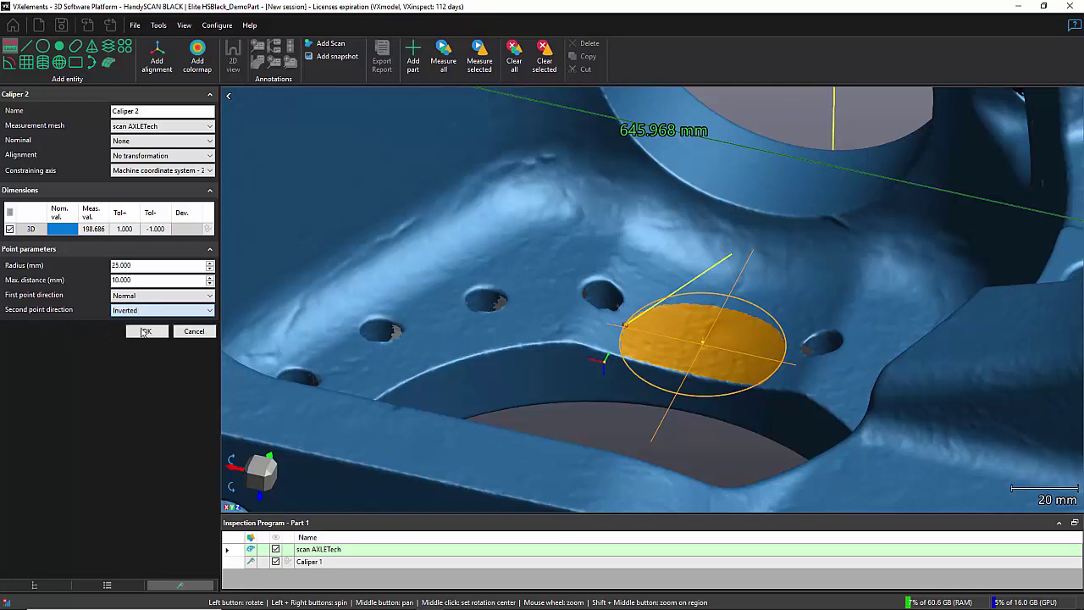
left_click(143, 331)
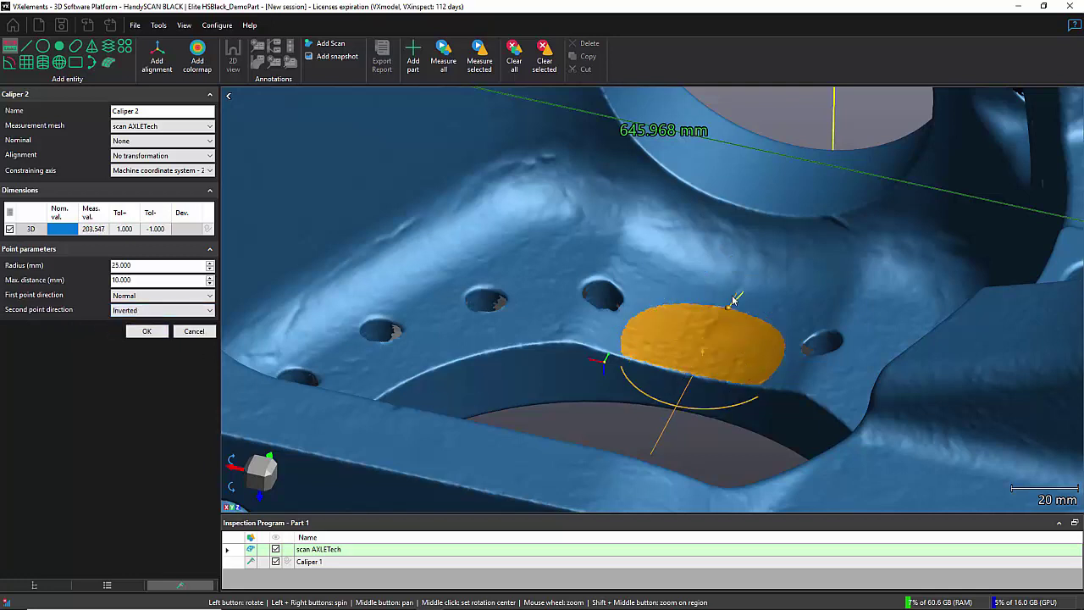
left_click_drag(715, 332, 727, 307)
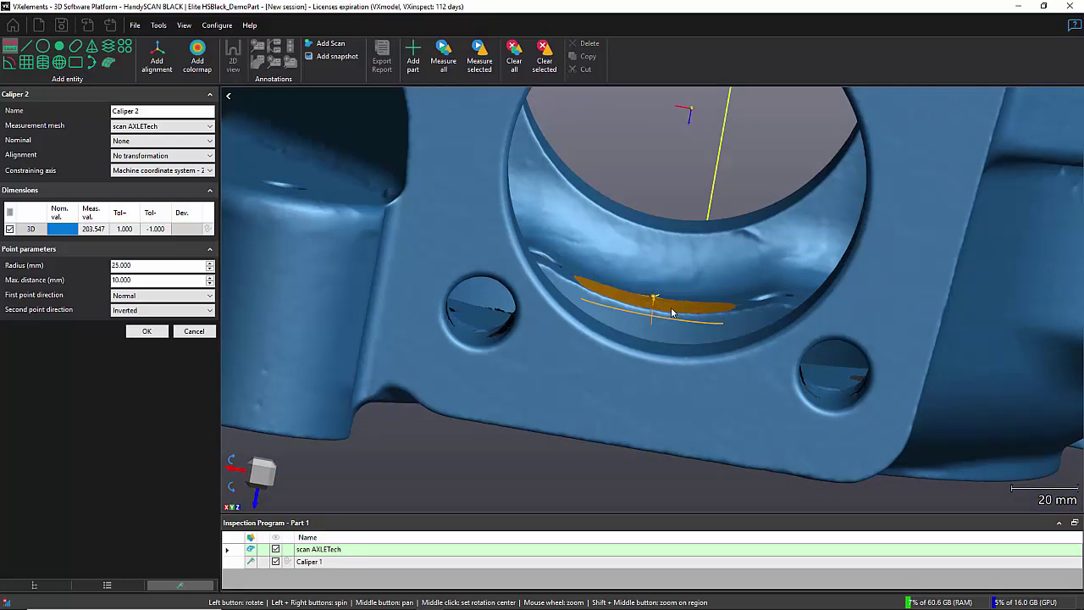
scroll(703, 296, "down", 6)
left_click_drag(814, 272, 646, 206)
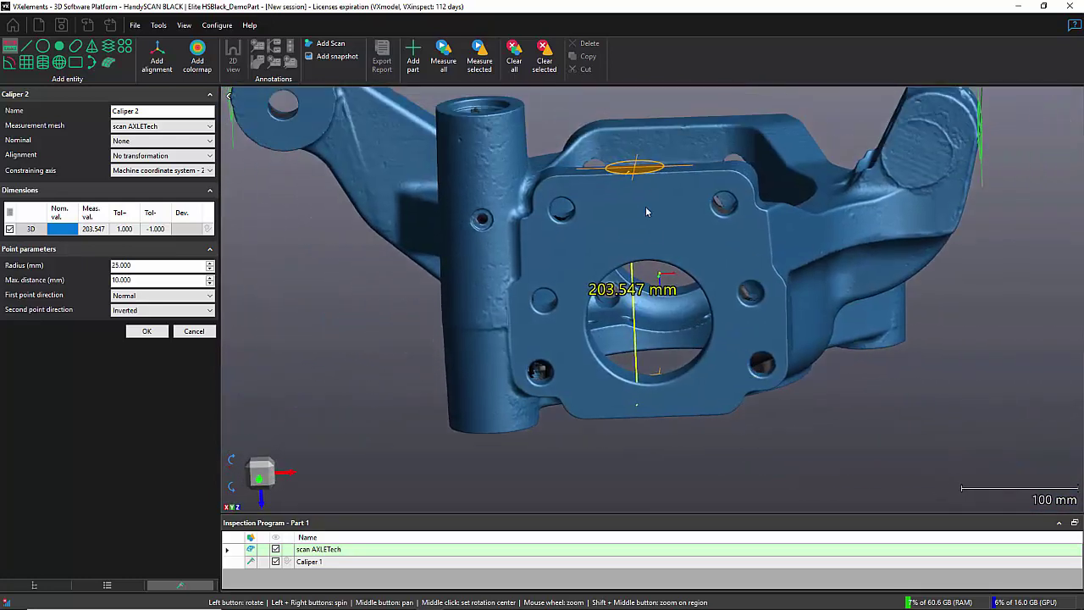
left_click_drag(688, 367, 658, 375)
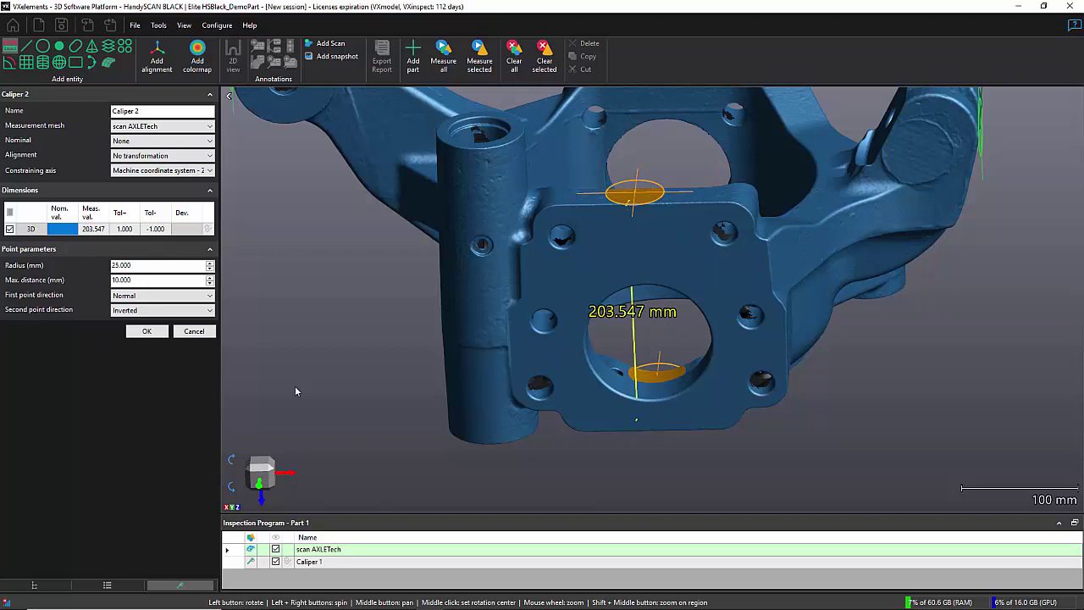
left_click(270, 469)
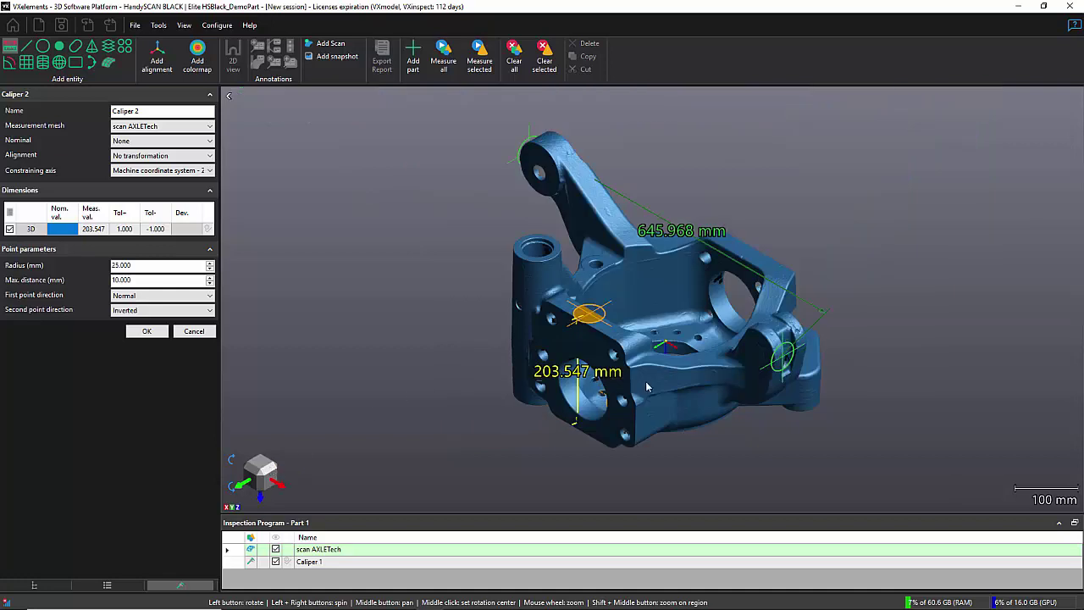